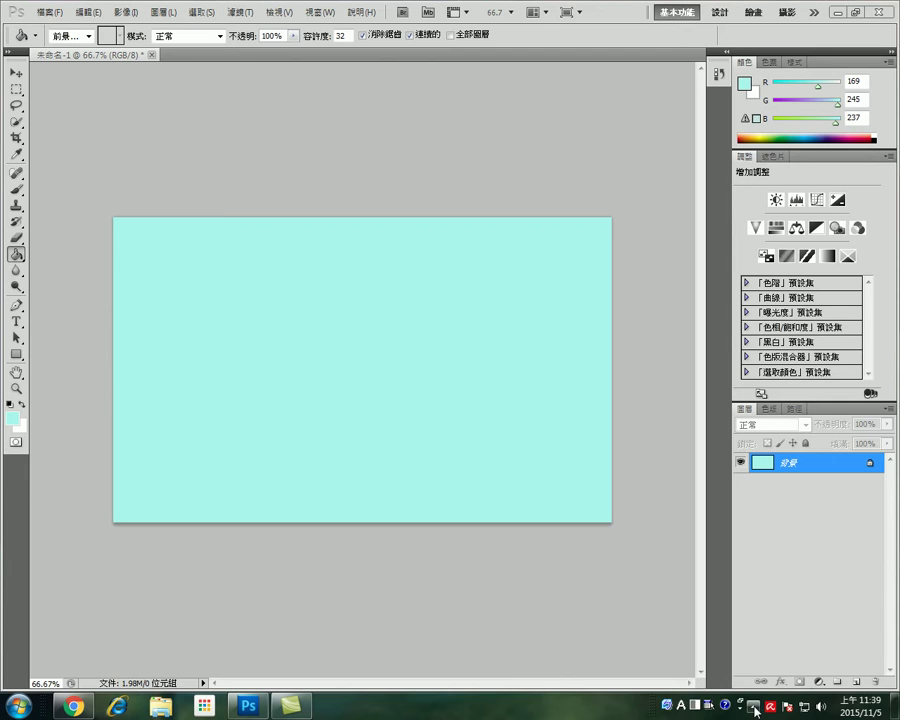
# Start a VirtualClass teacher broadcast (廣播教學) to all students (所有的學生)
pyautogui.click(751, 633)
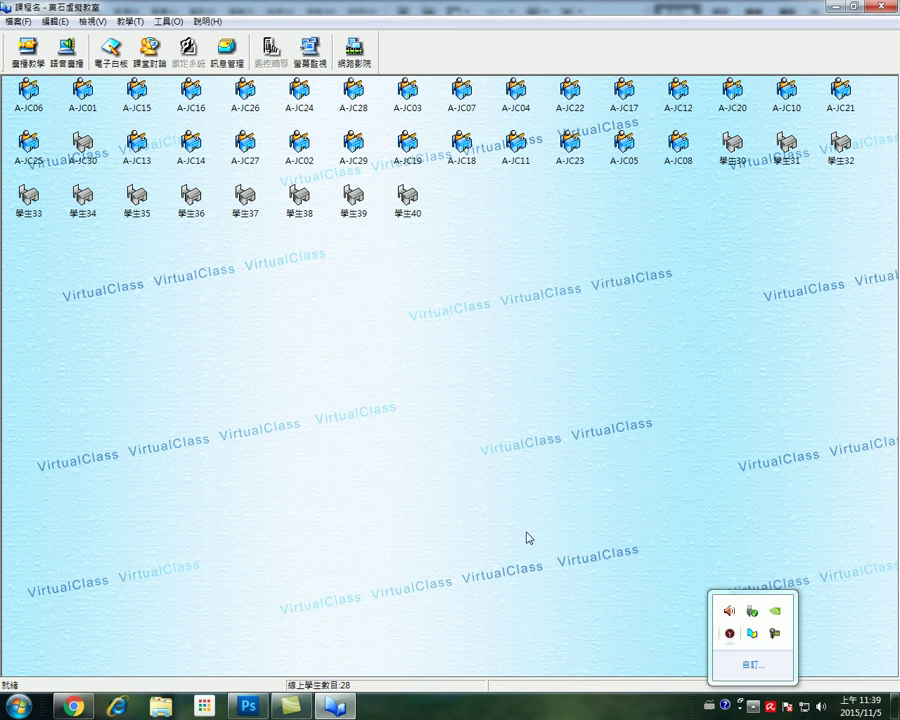
pyautogui.click(27, 50)
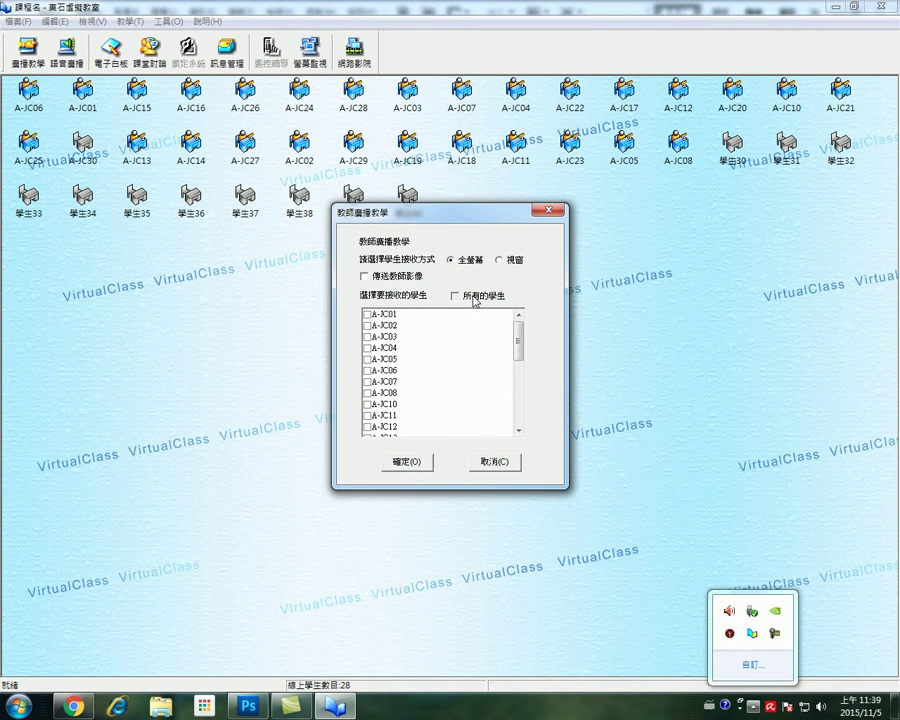
pyautogui.click(474, 299)
pyautogui.click(424, 463)
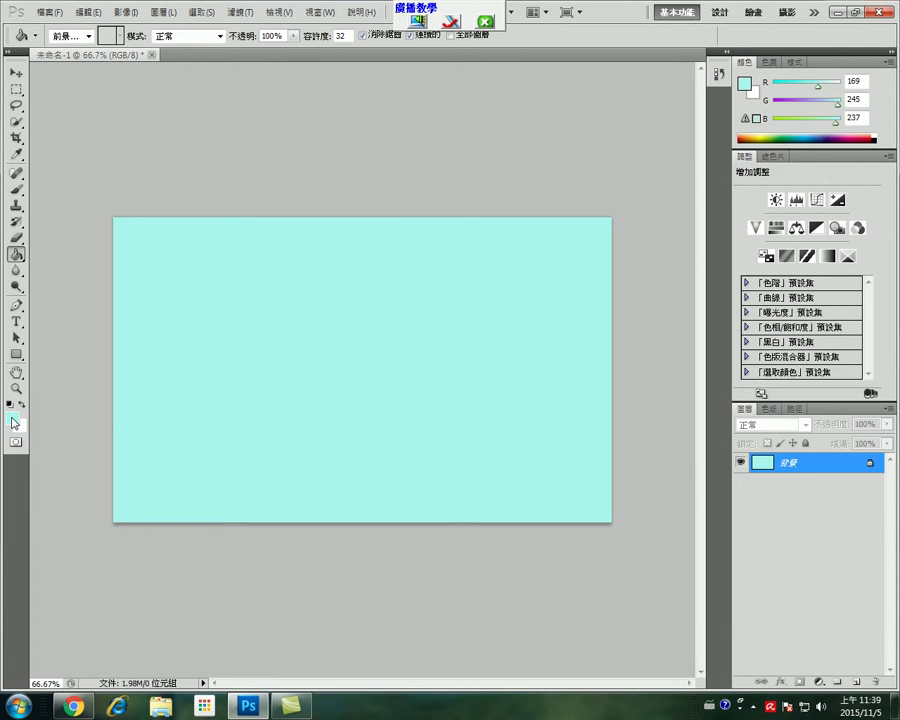
# Set the foreground colour to light sky blue #a2e0ef (R162 G224 B239)
pyautogui.click(14, 421)
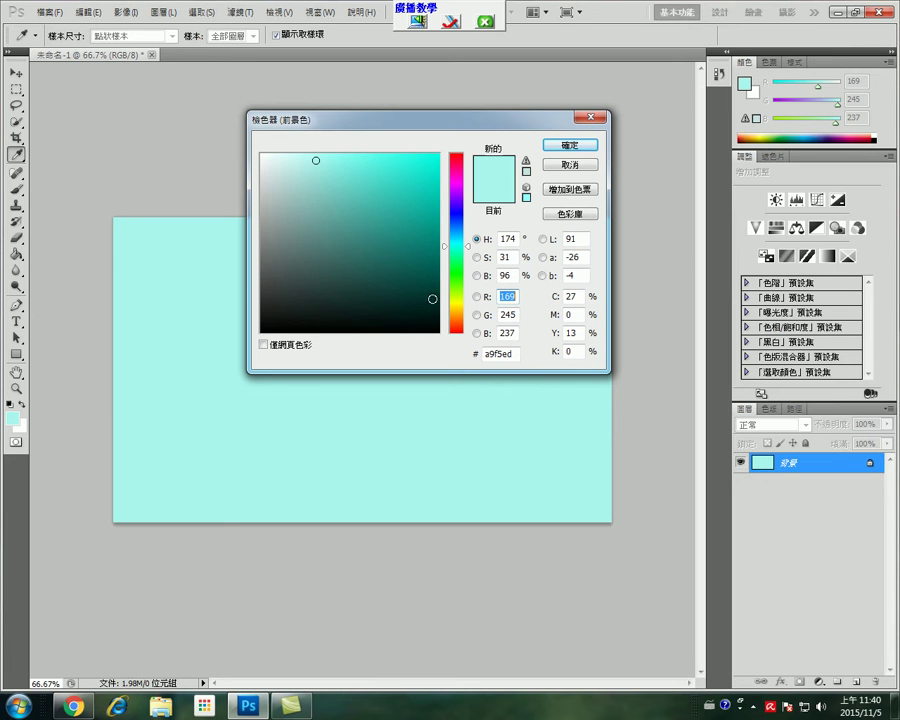
pyautogui.click(456, 289)
pyautogui.moveTo(459, 305); pyautogui.dragTo(456, 186)
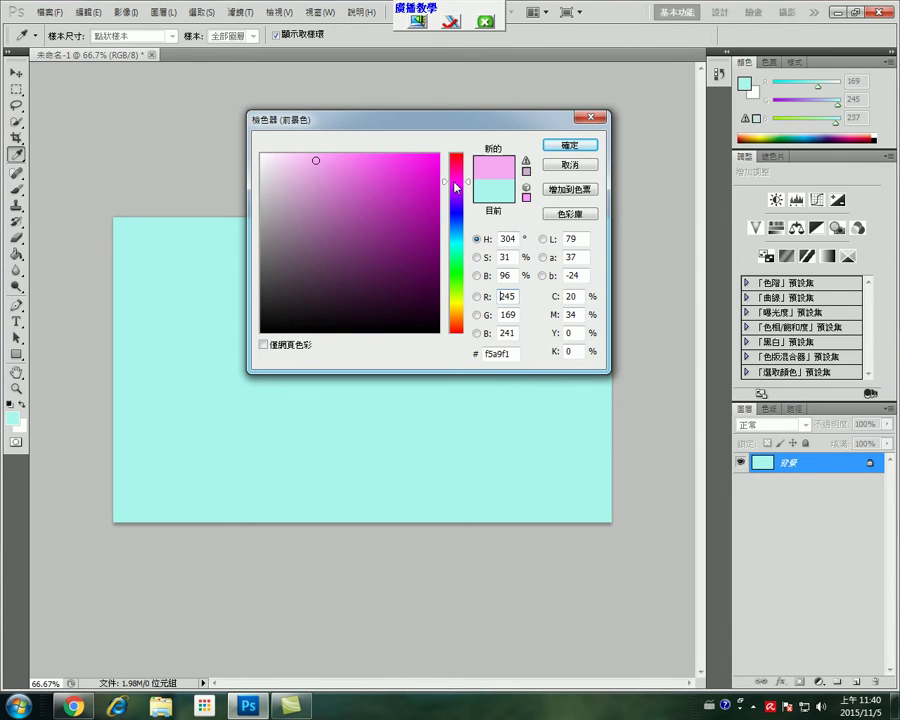
pyautogui.moveTo(456, 186); pyautogui.dragTo(457, 189)
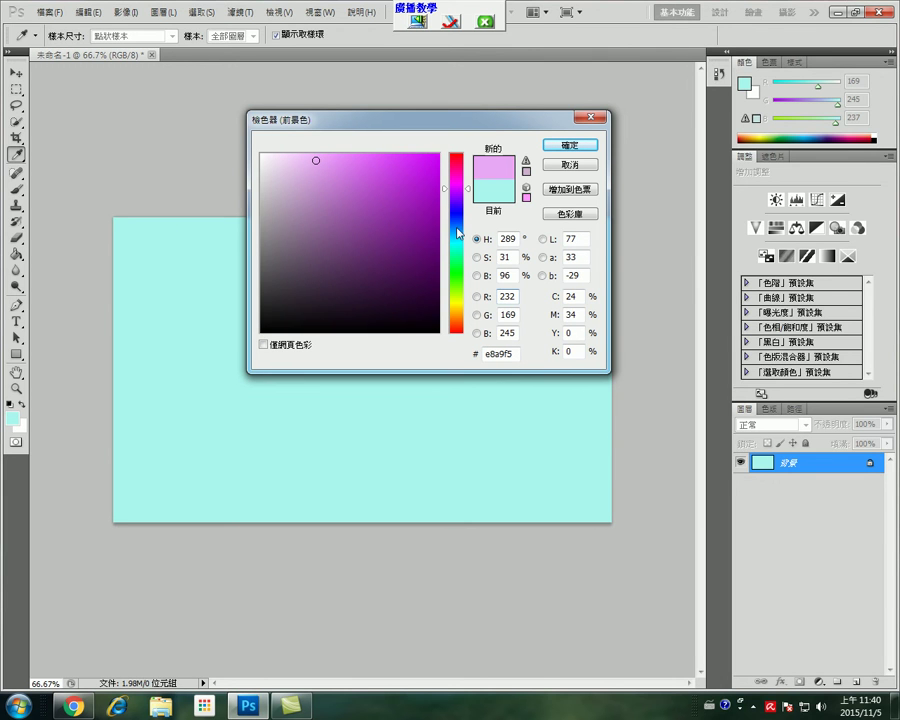
pyautogui.click(457, 237)
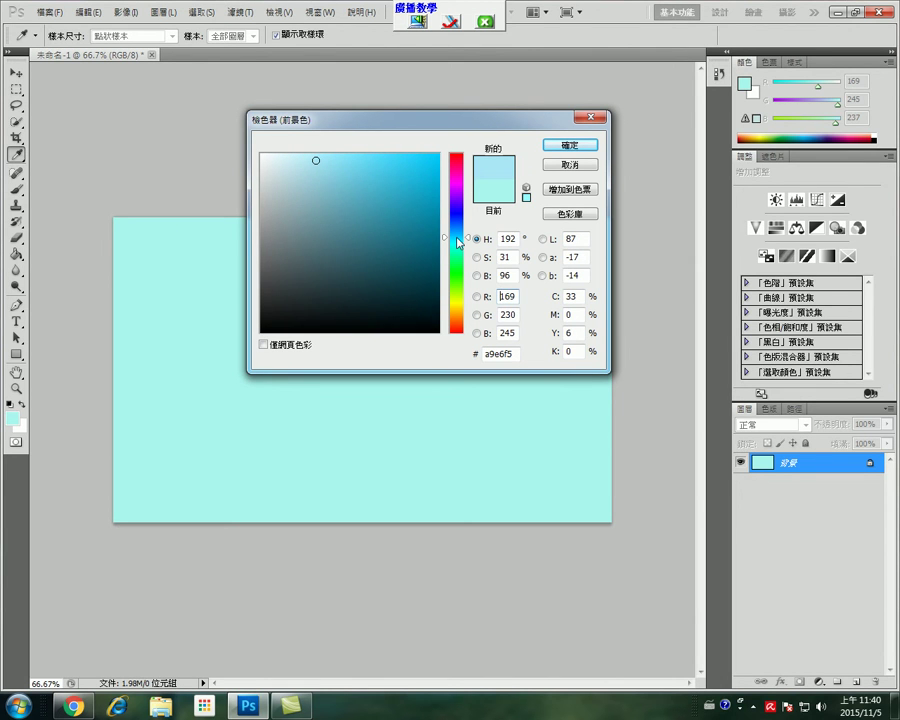
pyautogui.click(362, 170)
pyautogui.click(330, 164)
pyautogui.click(316, 164)
pyautogui.click(304, 167)
pyautogui.click(296, 176)
pyautogui.click(302, 165)
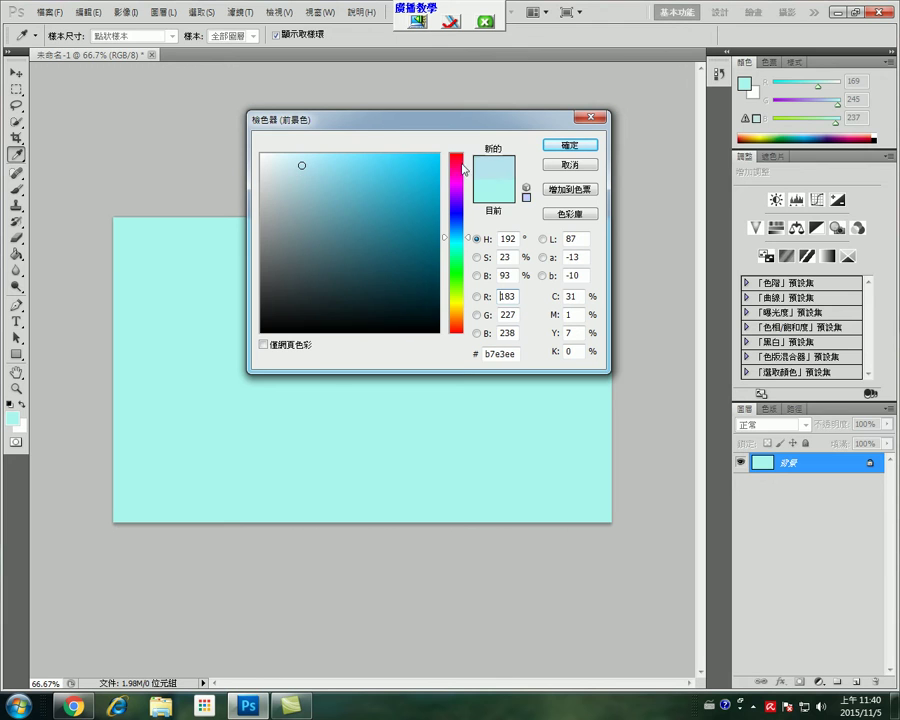
pyautogui.click(318, 164)
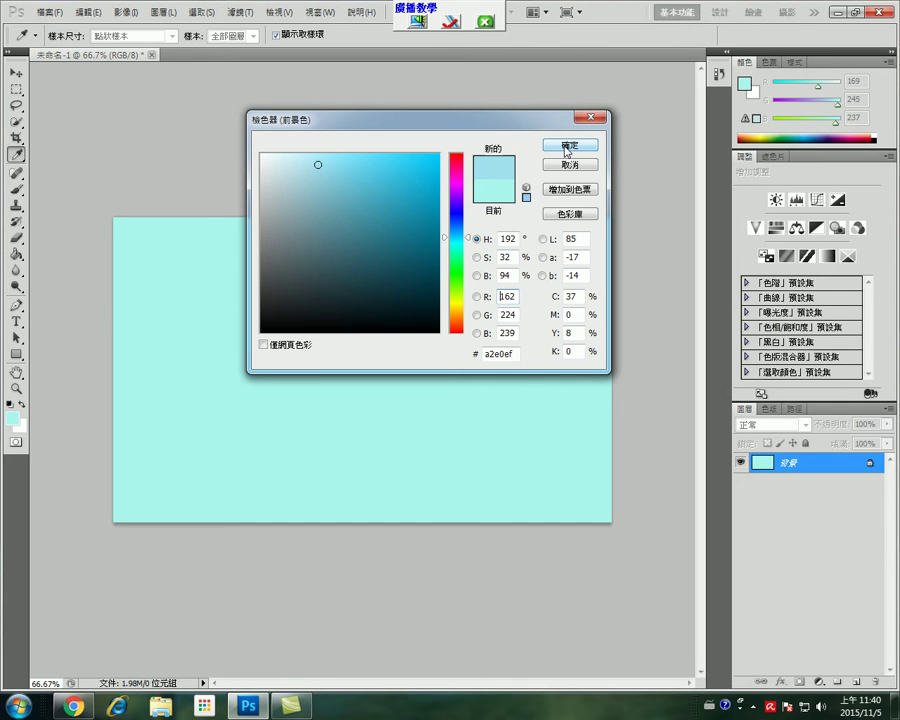
pyautogui.click(566, 148)
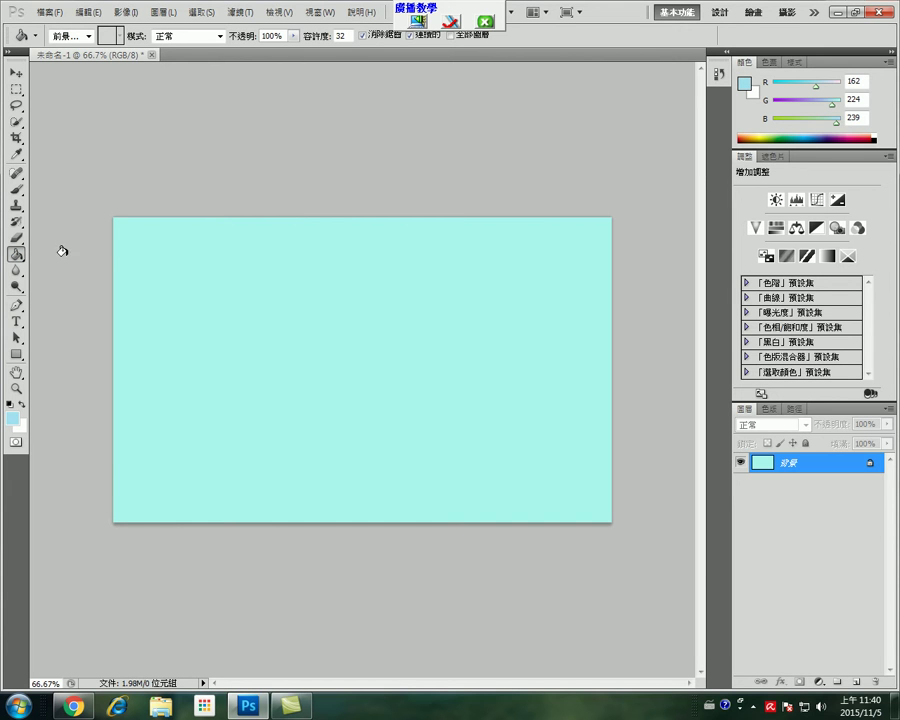
# Fill the canvas with the light blue foreground colour using the Paint Bucket
pyautogui.click(157, 259)
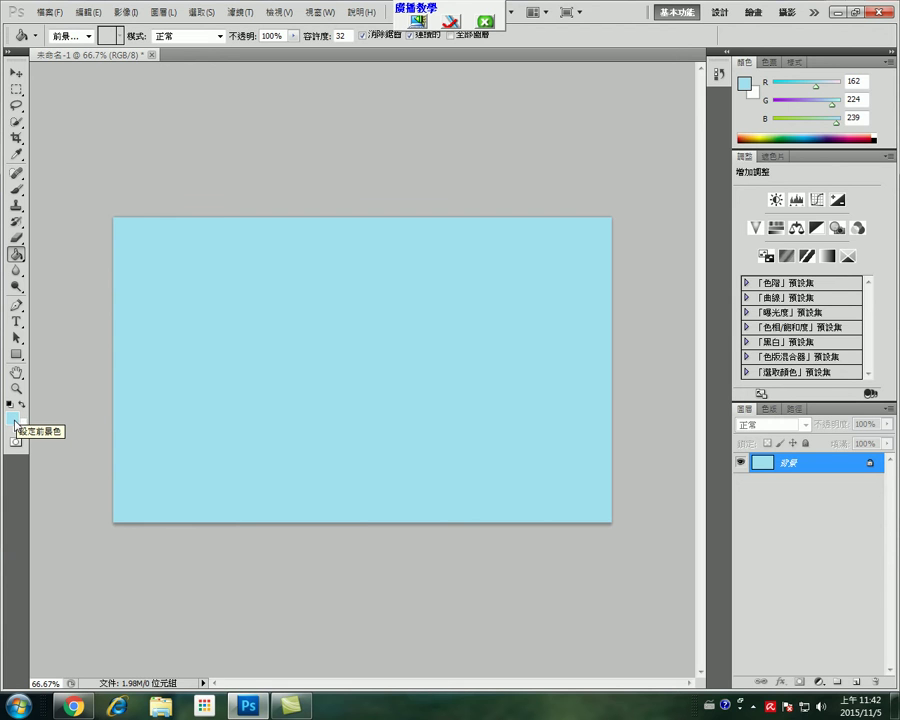
# Set the foreground colour to bright yellow #ebf319 (R235 G243 B25)
pyautogui.click(13, 418)
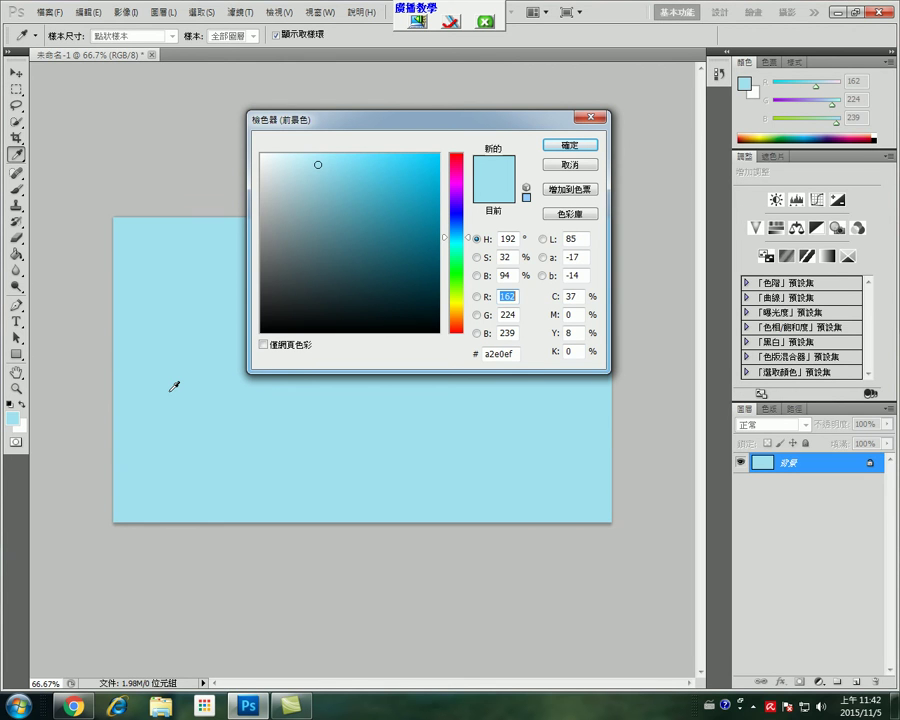
pyautogui.click(456, 301)
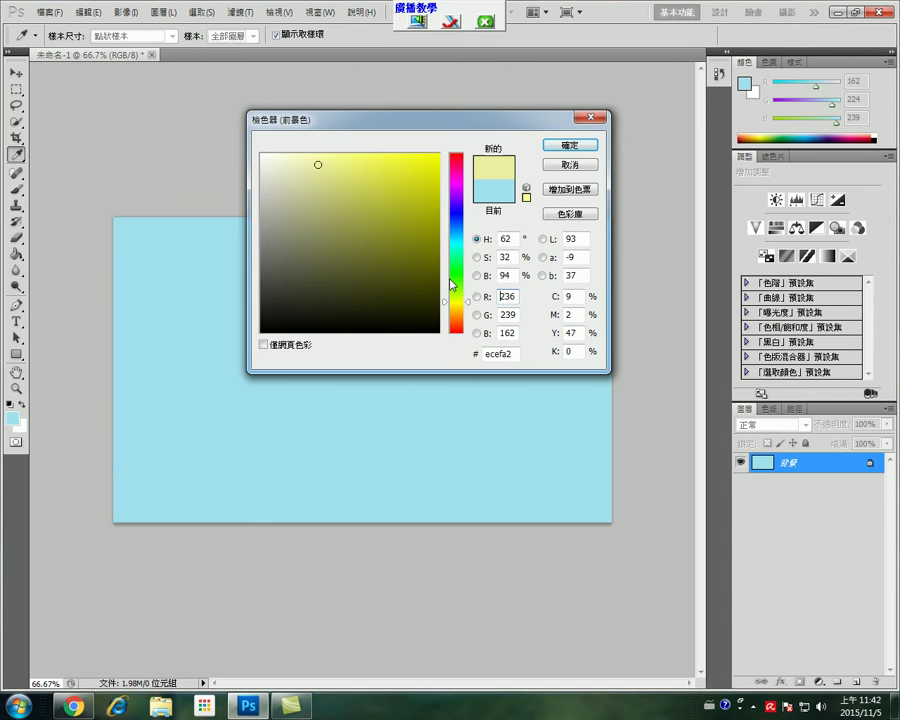
pyautogui.click(419, 160)
pyautogui.moveTo(408, 156); pyautogui.dragTo(421, 162)
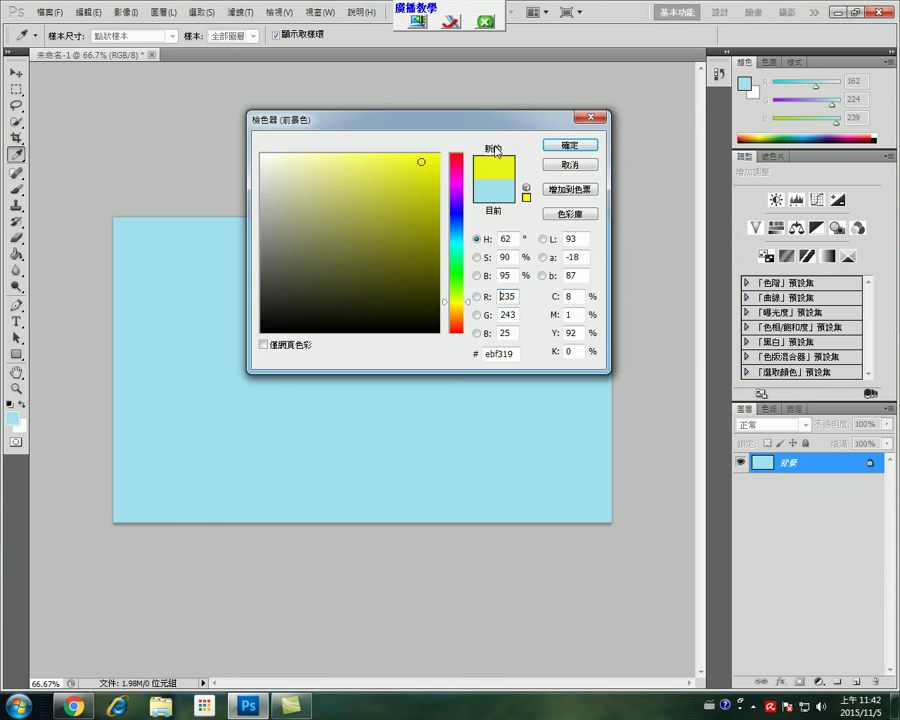
pyautogui.click(548, 147)
pyautogui.press('g')
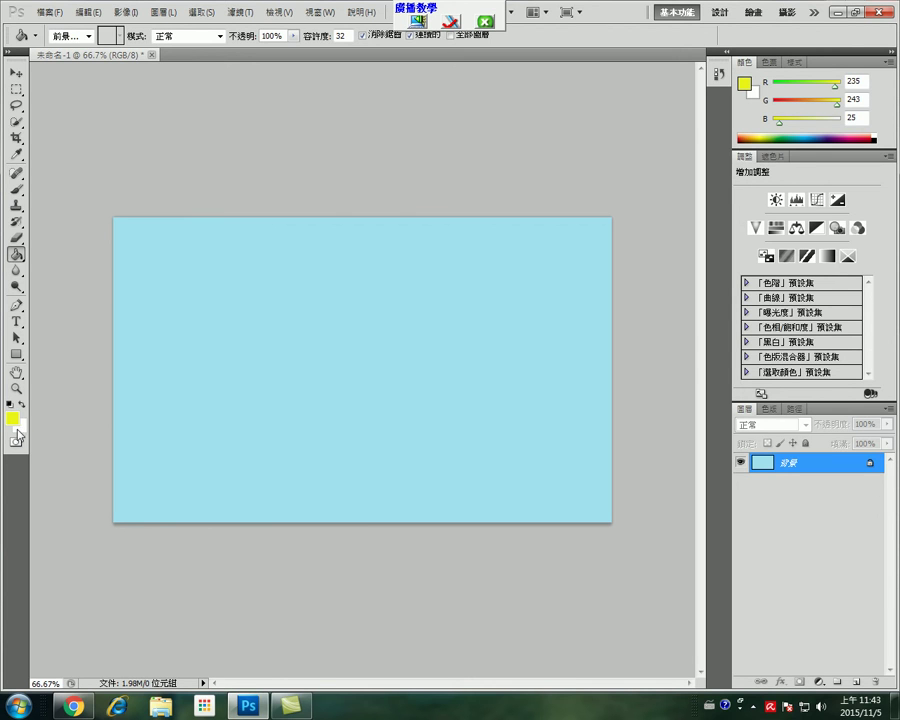
# Set the background colour to green #29ec1a, select the Paint Bucket, and end the broadcast
pyautogui.click(20, 428)
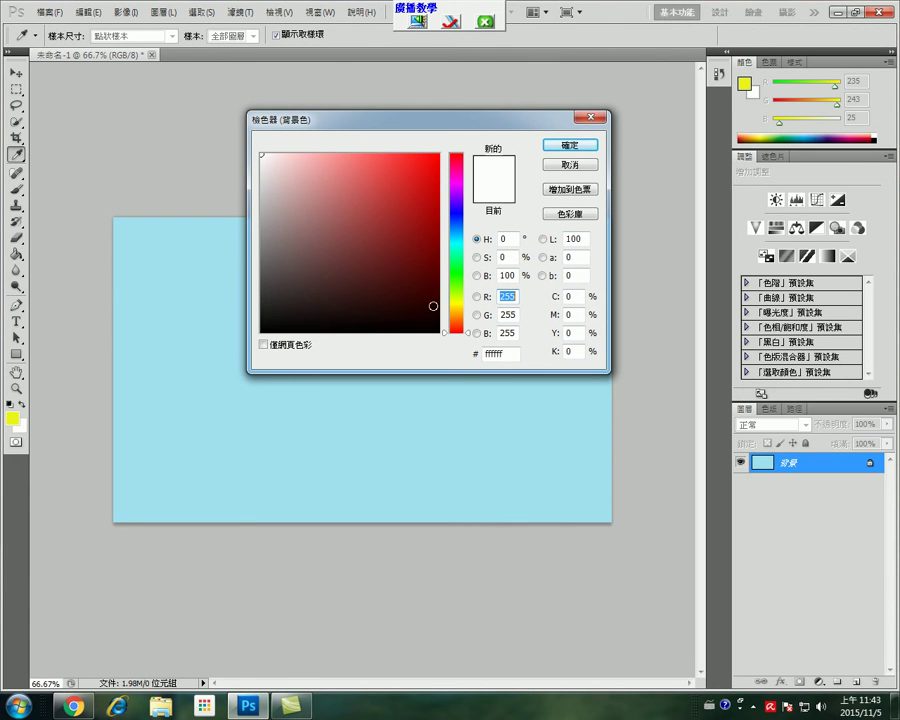
pyautogui.click(455, 278)
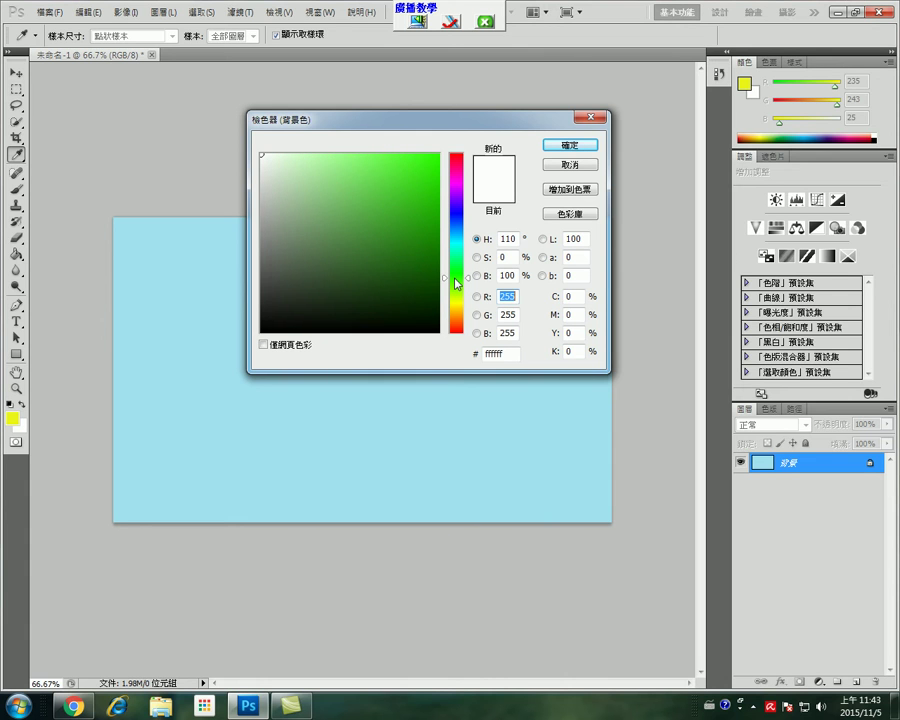
pyautogui.click(456, 277)
pyautogui.click(421, 166)
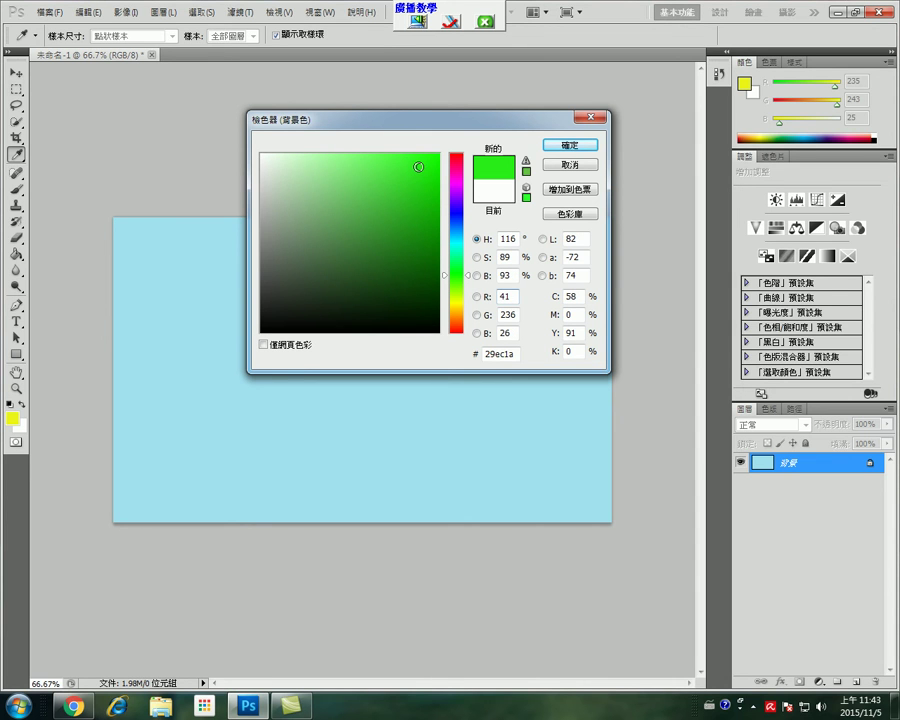
pyautogui.click(561, 147)
pyautogui.press('g')
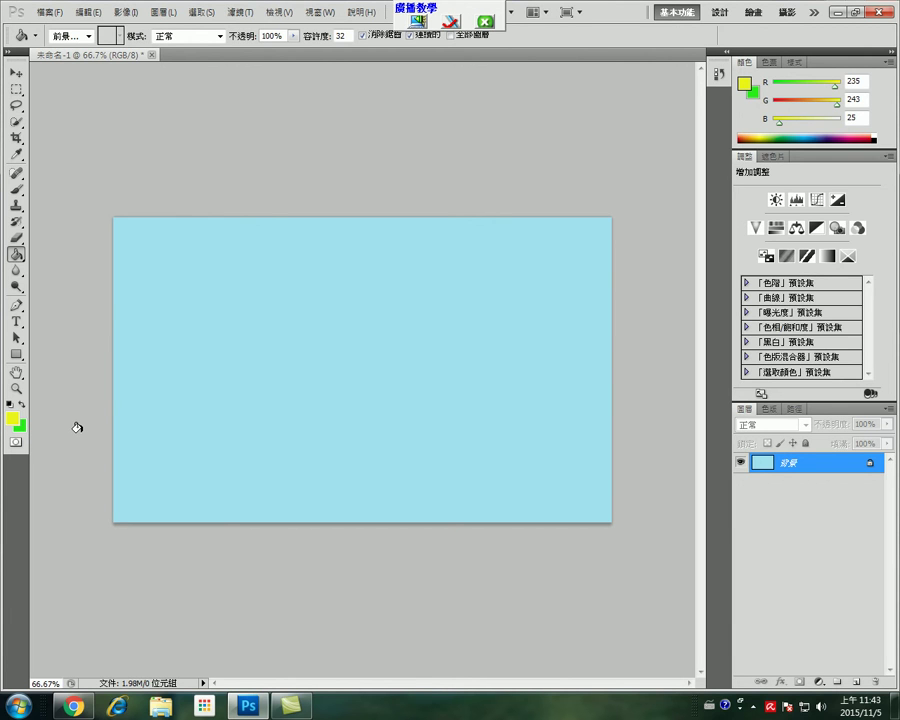
pyautogui.click(485, 21)
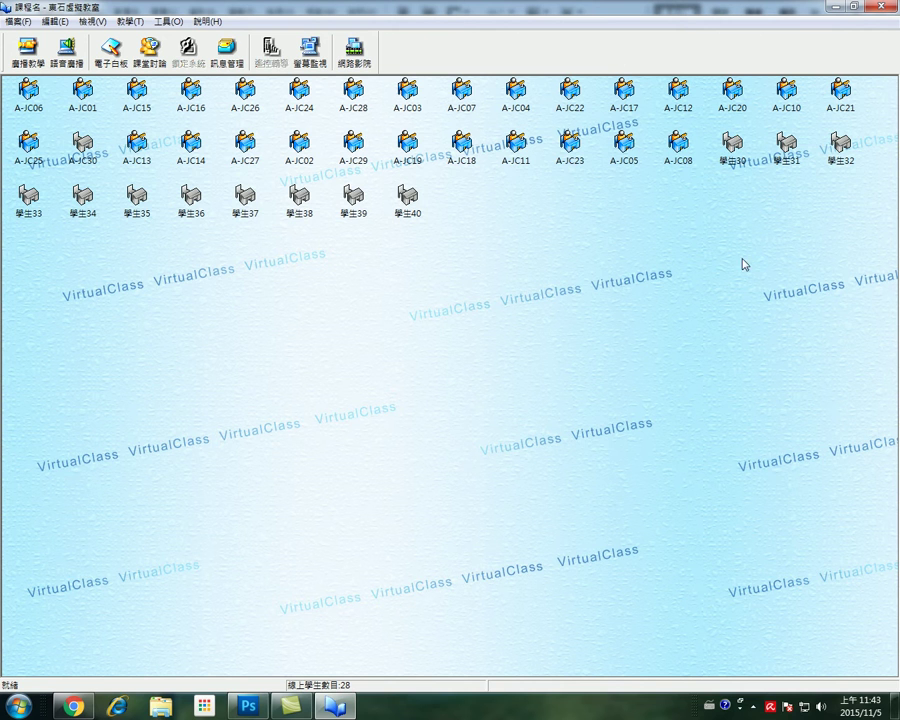
# Show the hidden tray icons and open the screen recorder's controls
pyautogui.click(757, 700)
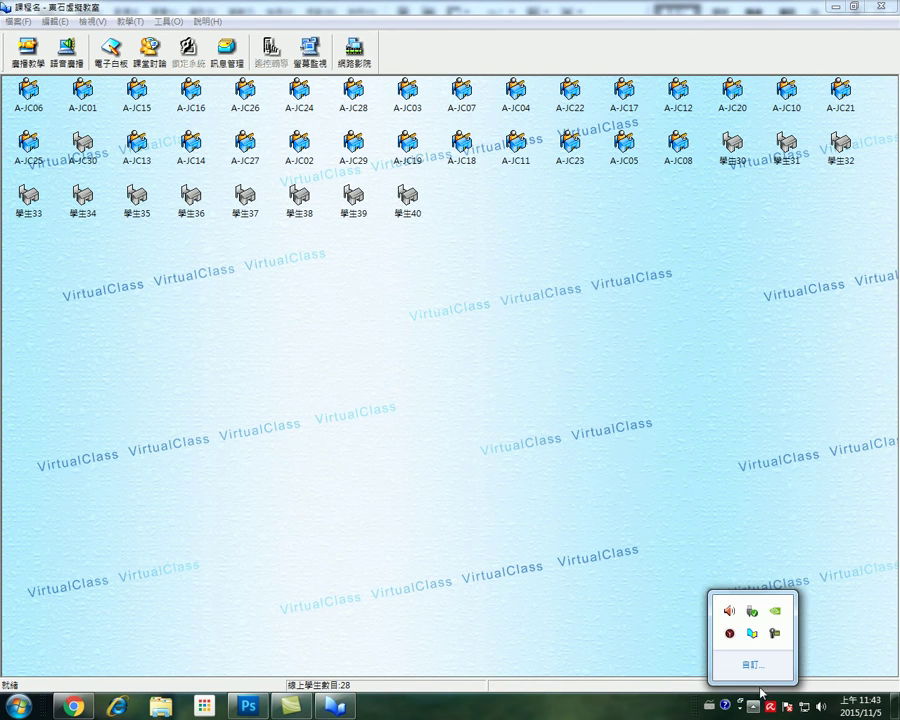
pyautogui.click(775, 633)
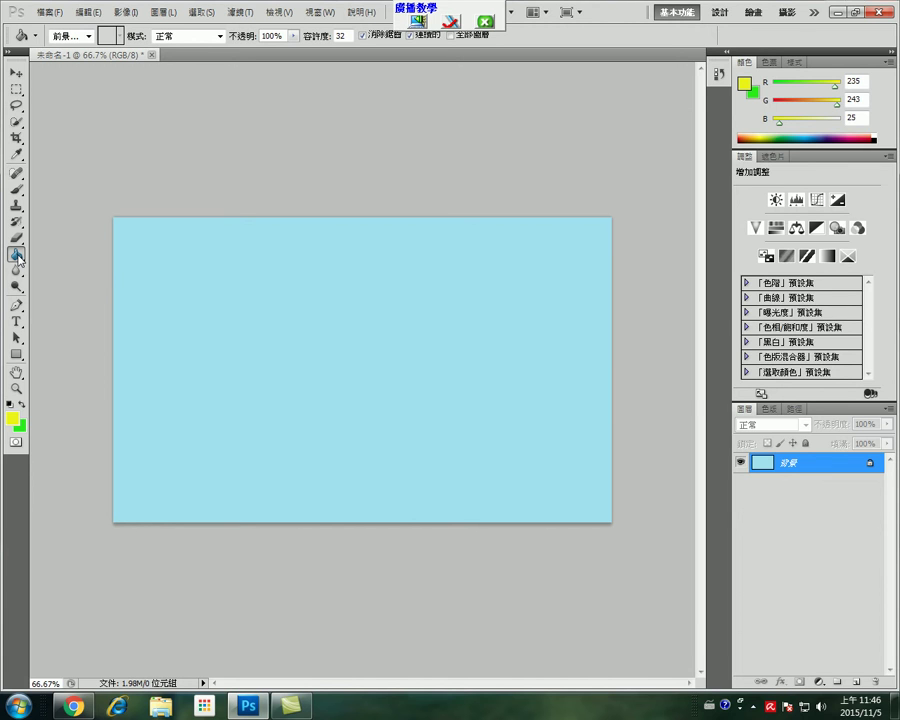
# Switch from the Paint Bucket to the Gradient Tool (漸層工具)
pyautogui.rightClick(18, 258)
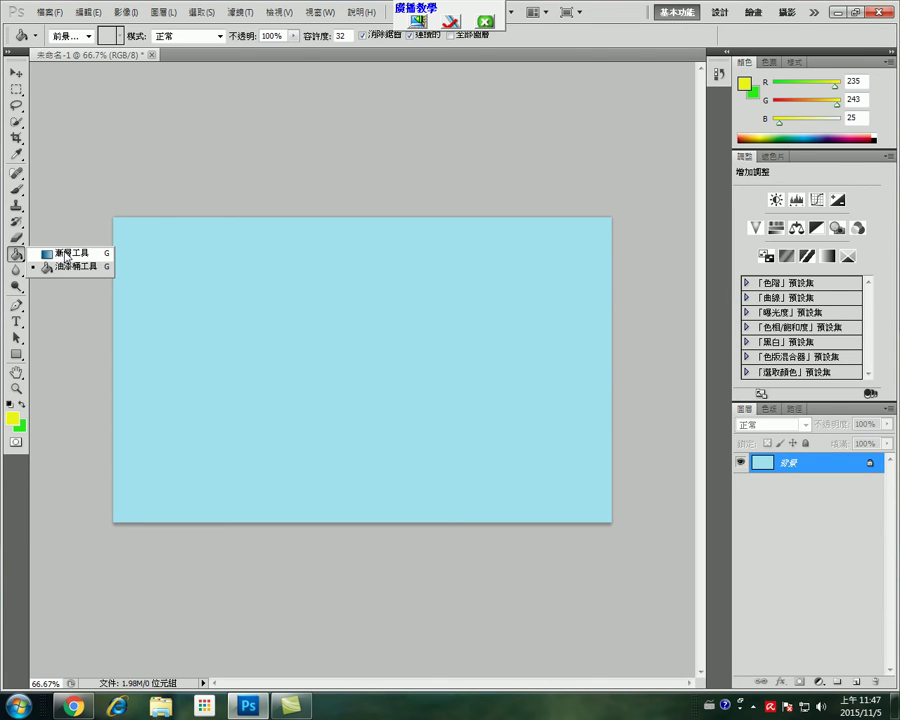
pyautogui.click(66, 254)
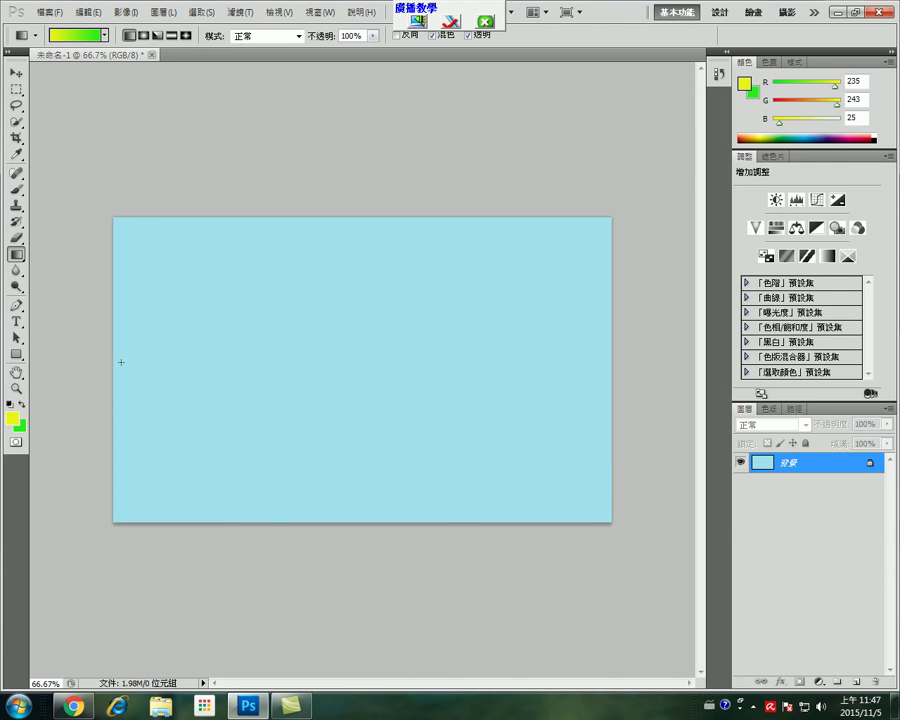
# Drag a left-to-right yellow-to-green gradient across the canvas, then redraw it top to bottom
pyautogui.moveTo(121, 362); pyautogui.dragTo(585, 361)
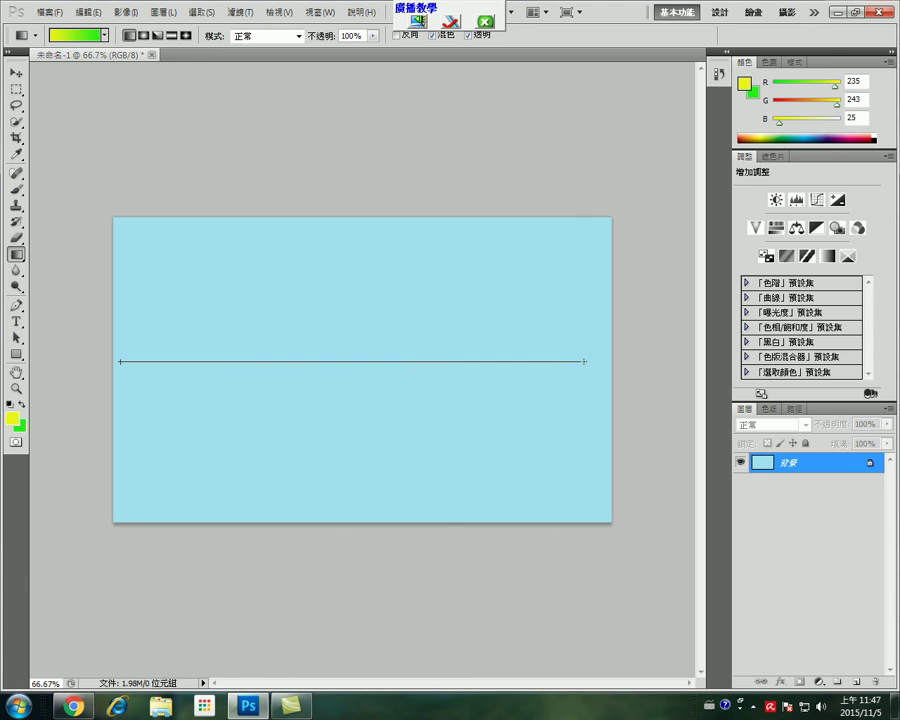
pyautogui.moveTo(584, 361); pyautogui.dragTo(583, 361)
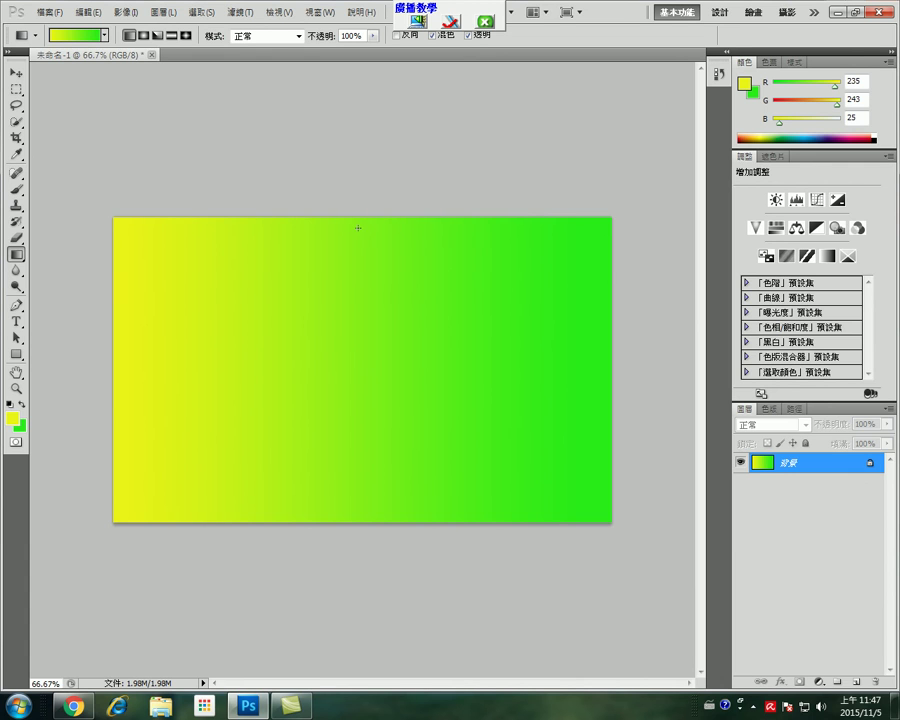
pyautogui.moveTo(358, 228); pyautogui.dragTo(353, 509)
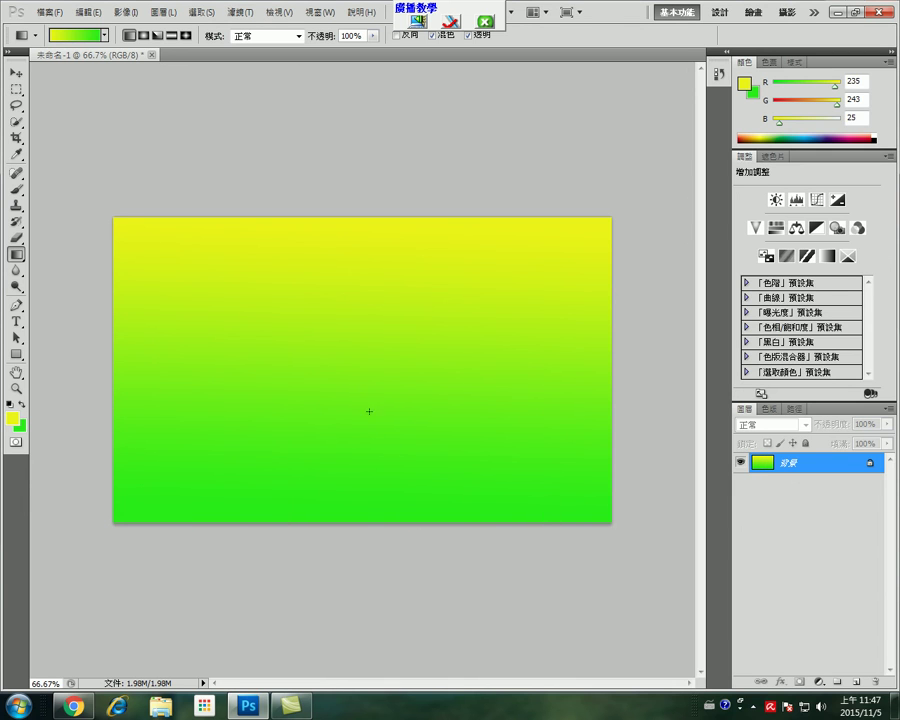
# Try gradient drags of varied length and direction, finishing with a full top-to-bottom vertical gradient
pyautogui.moveTo(356, 343); pyautogui.dragTo(356, 372)
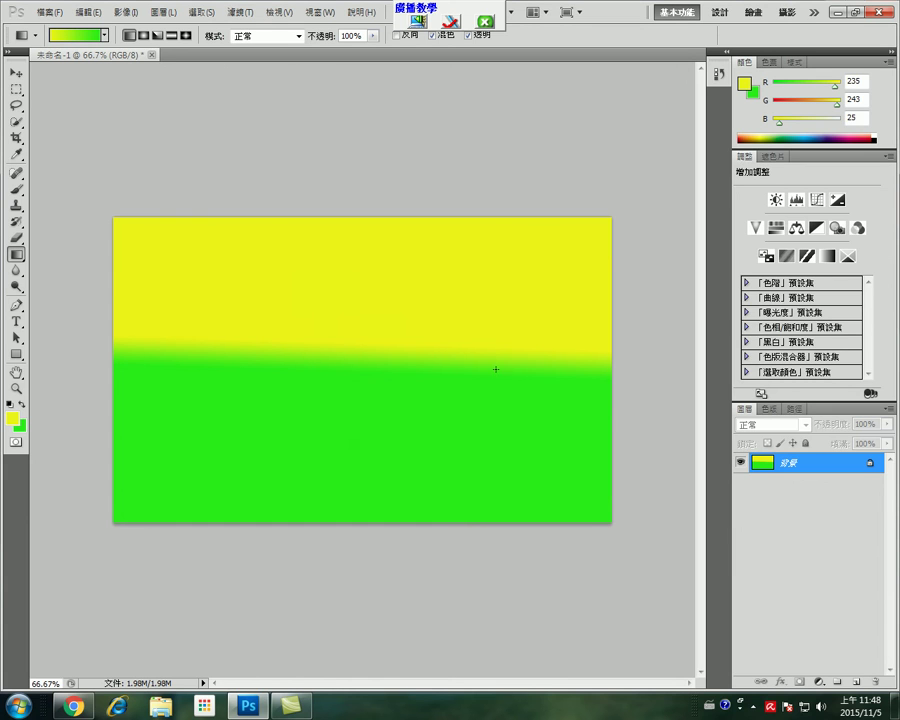
pyautogui.moveTo(364, 307); pyautogui.dragTo(358, 426)
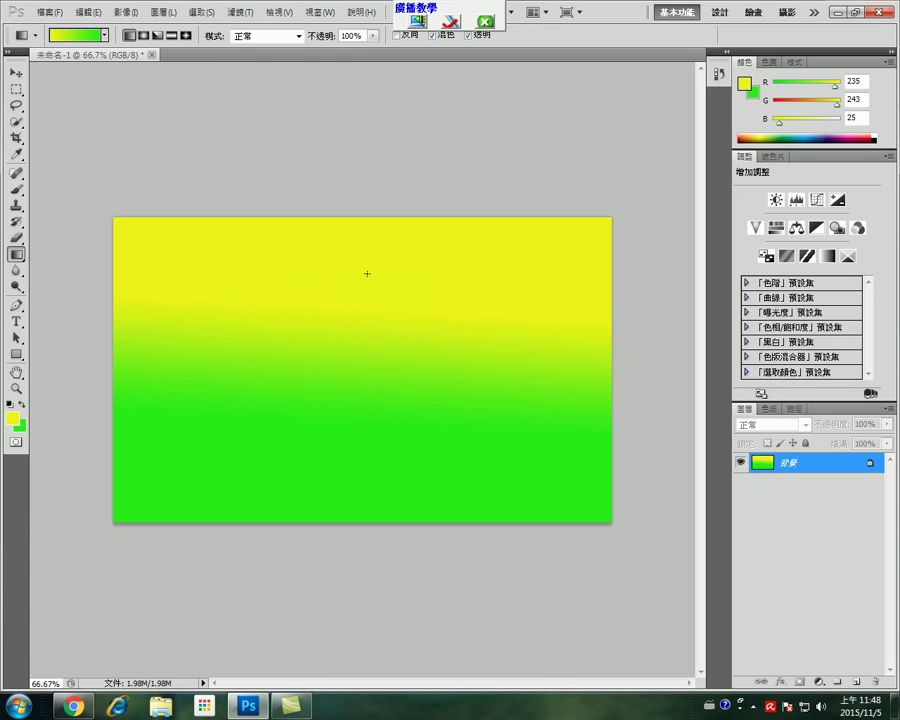
pyautogui.moveTo(355, 318); pyautogui.dragTo(357, 352)
pyautogui.moveTo(190, 333); pyautogui.dragTo(192, 350)
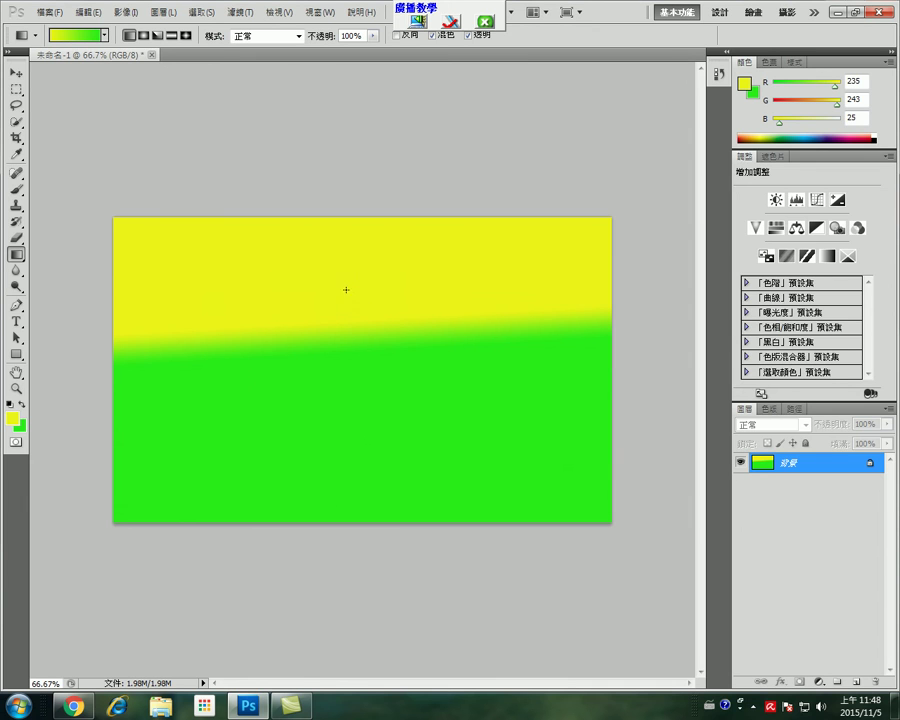
pyautogui.moveTo(344, 271); pyautogui.dragTo(340, 428)
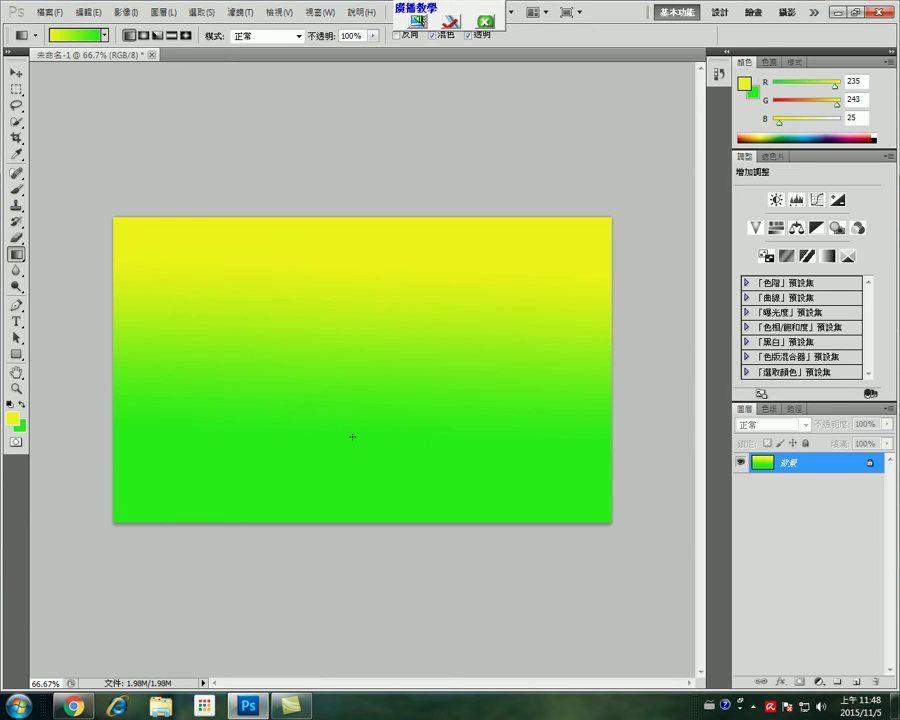
pyautogui.moveTo(137, 238); pyautogui.dragTo(527, 468)
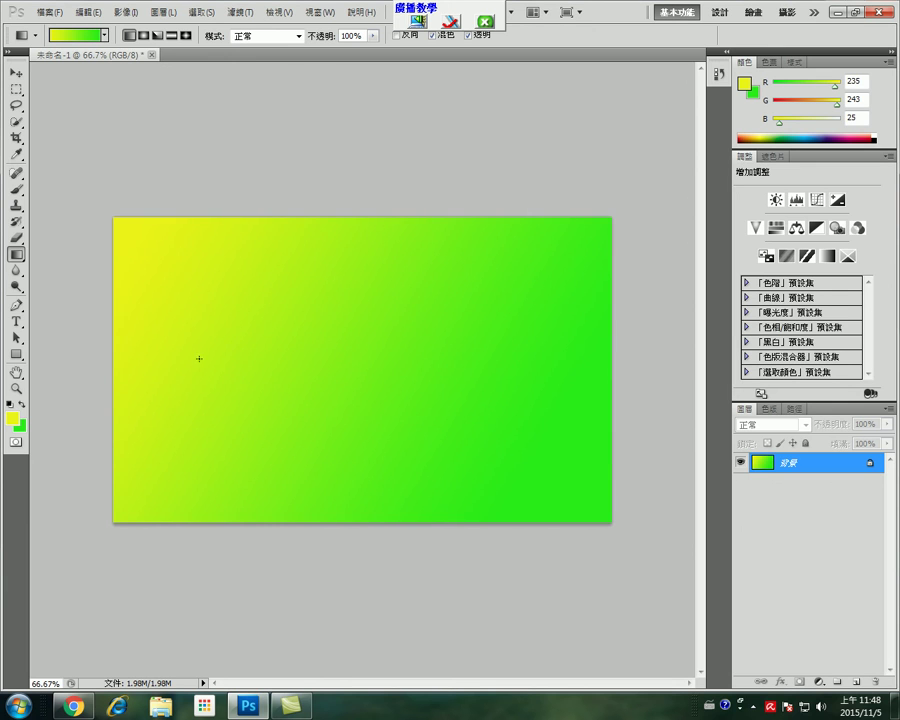
pyautogui.moveTo(149, 371); pyautogui.dragTo(577, 370)
pyautogui.moveTo(362, 241); pyautogui.dragTo(352, 484)
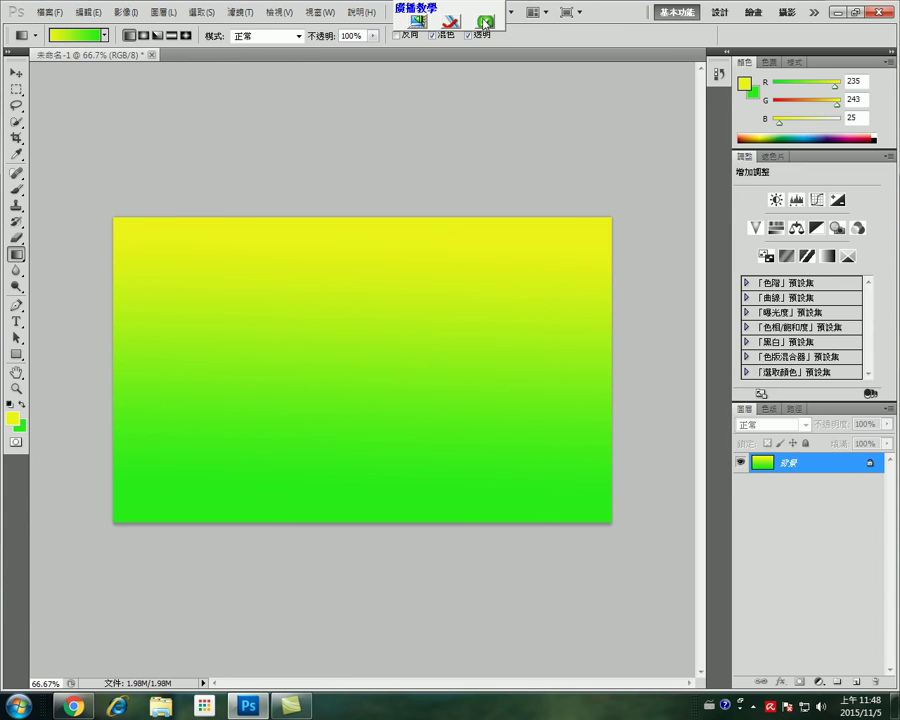
# End the screen broadcast and show the hidden system tray icons
pyautogui.click(485, 21)
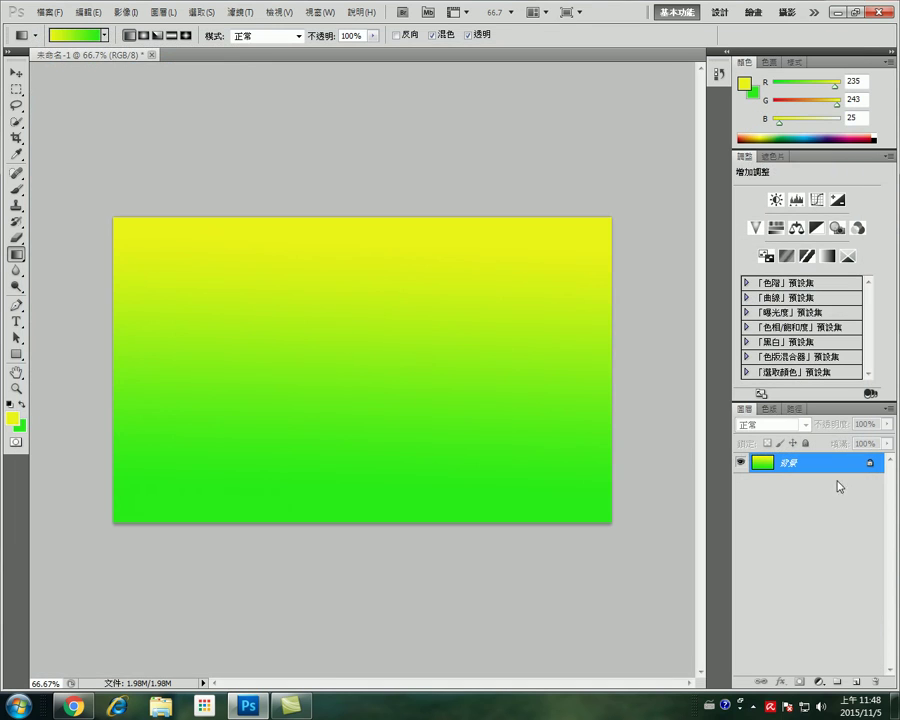
pyautogui.click(709, 706)
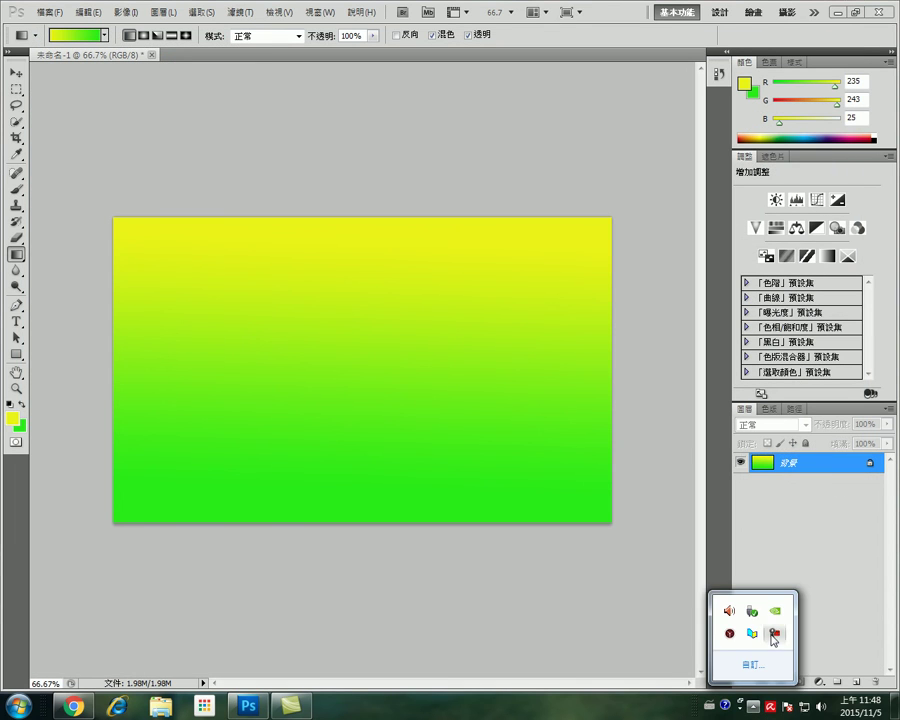